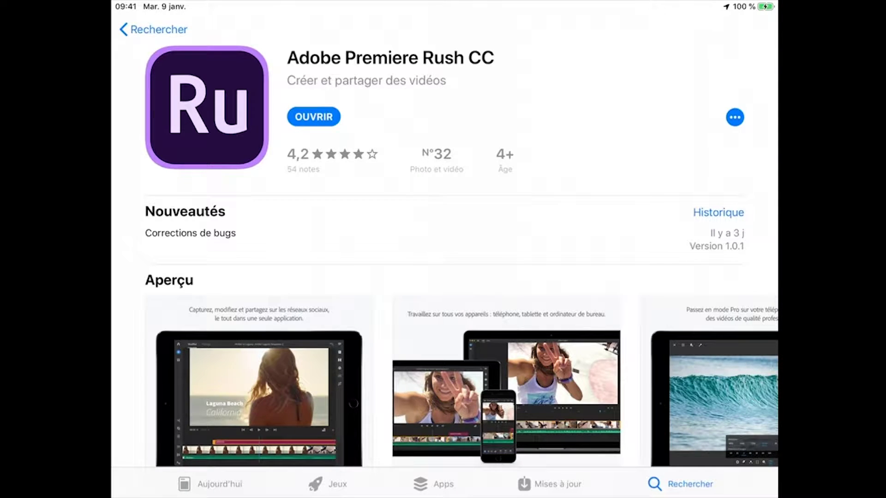
Browse Premiere Rush's preview screenshots full-screen, from colour editing through audio, orientation, publishing and upgrade.
scroll(444, 249, "down", 5)
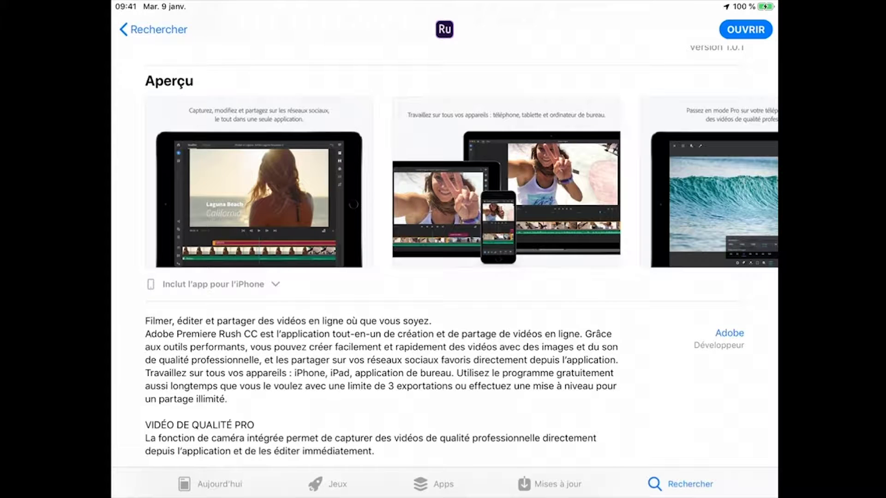
left_click(259, 199)
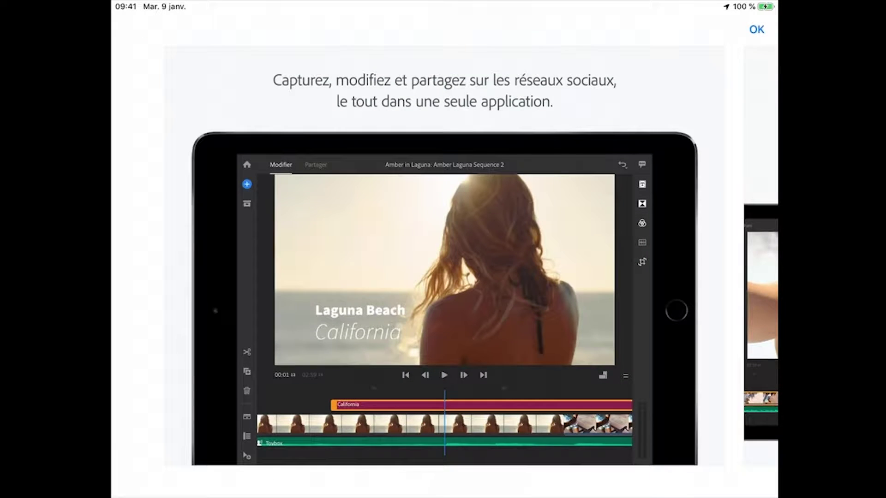
left_click_drag(600, 277, 323, 277)
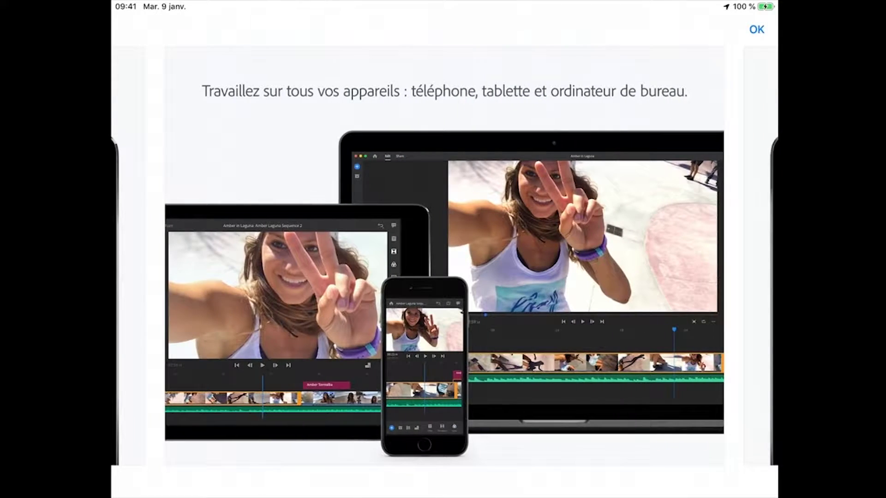
left_click_drag(600, 276, 323, 277)
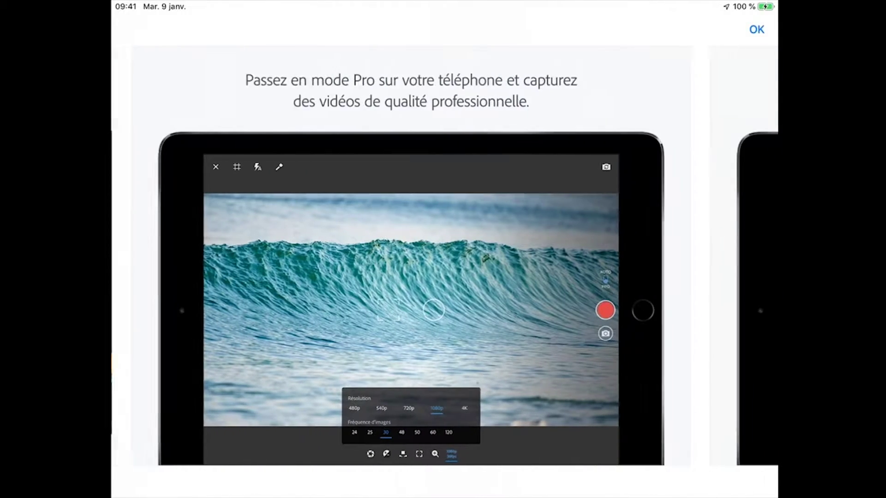
left_click_drag(600, 277, 323, 277)
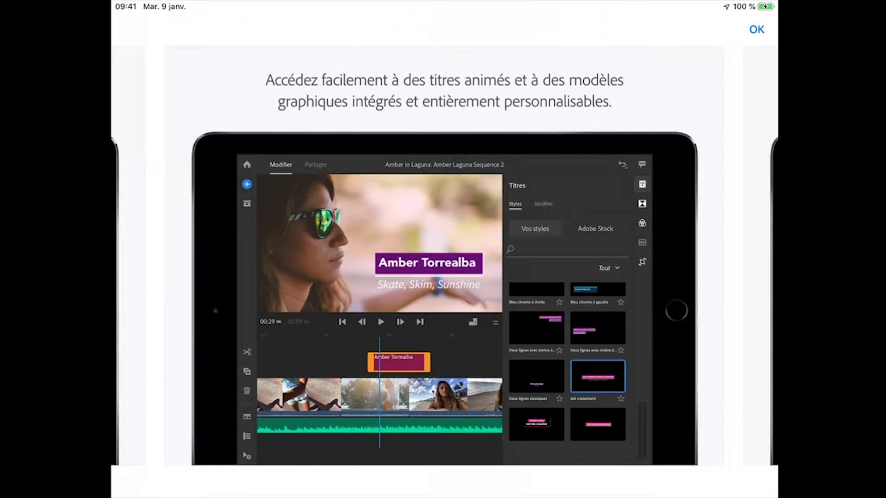
left_click_drag(600, 277, 323, 277)
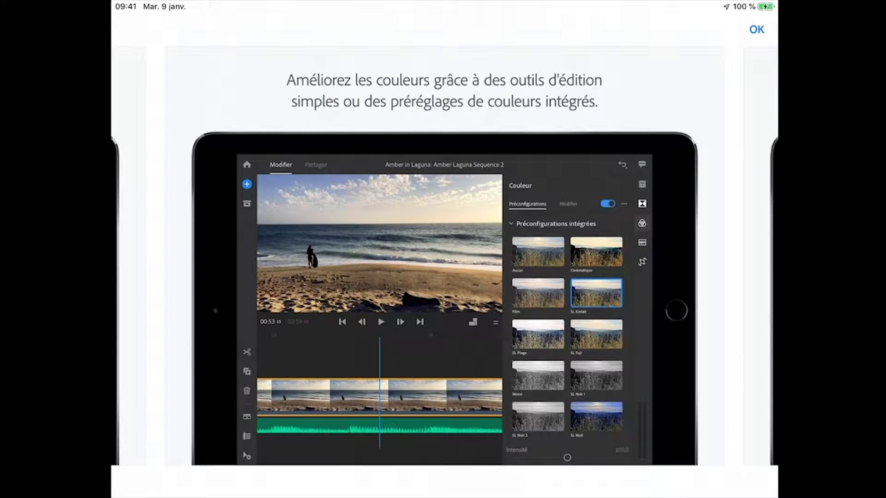
left_click_drag(600, 277, 323, 276)
left_click_drag(599, 277, 323, 277)
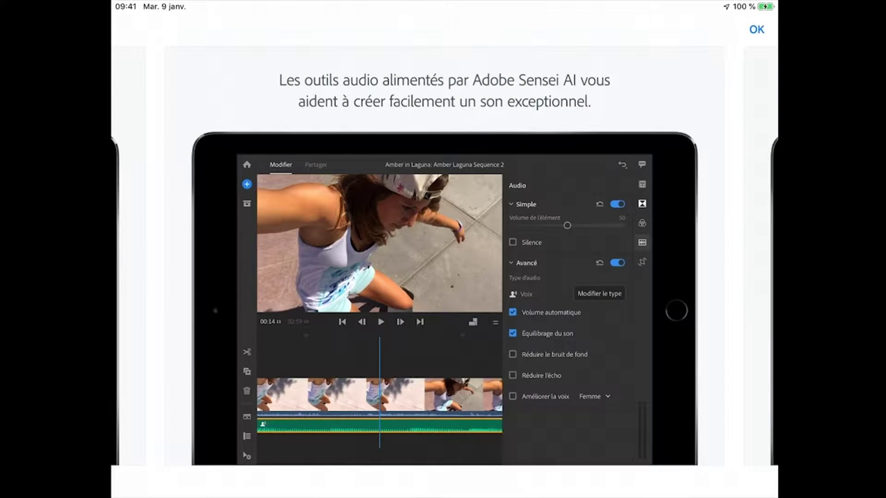
left_click_drag(600, 277, 323, 276)
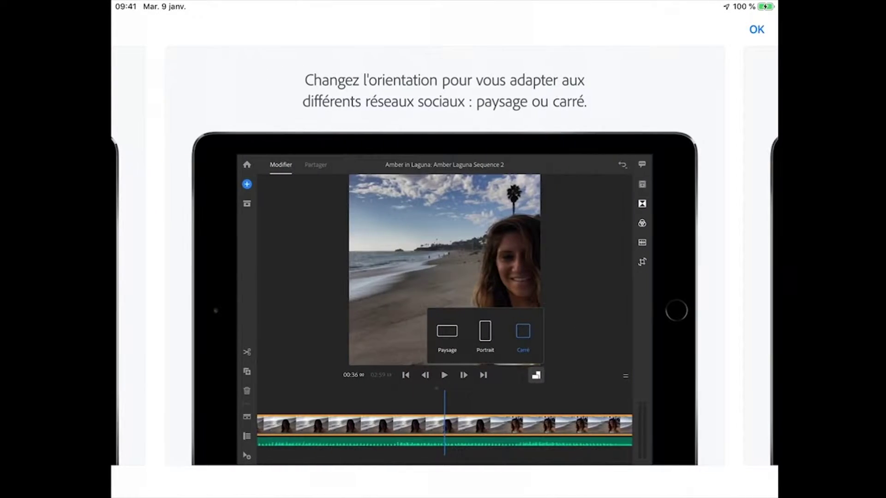
left_click_drag(600, 277, 323, 276)
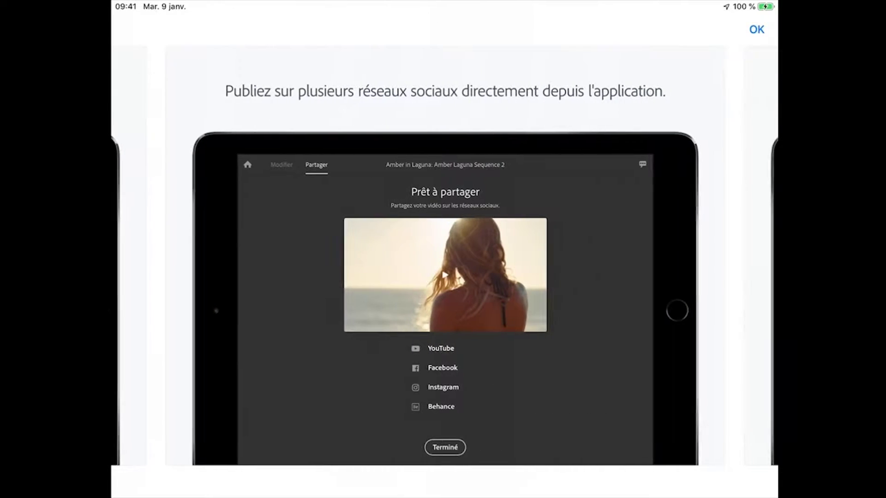
left_click_drag(600, 277, 323, 277)
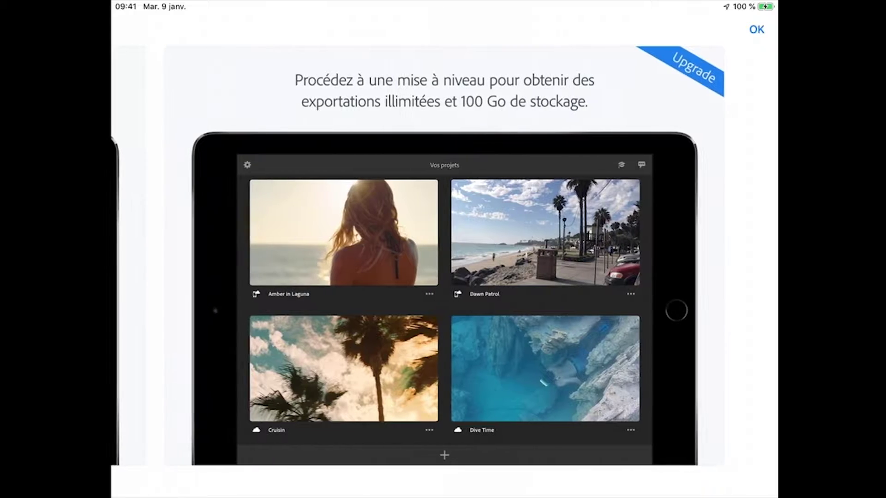
left_click(756, 29)
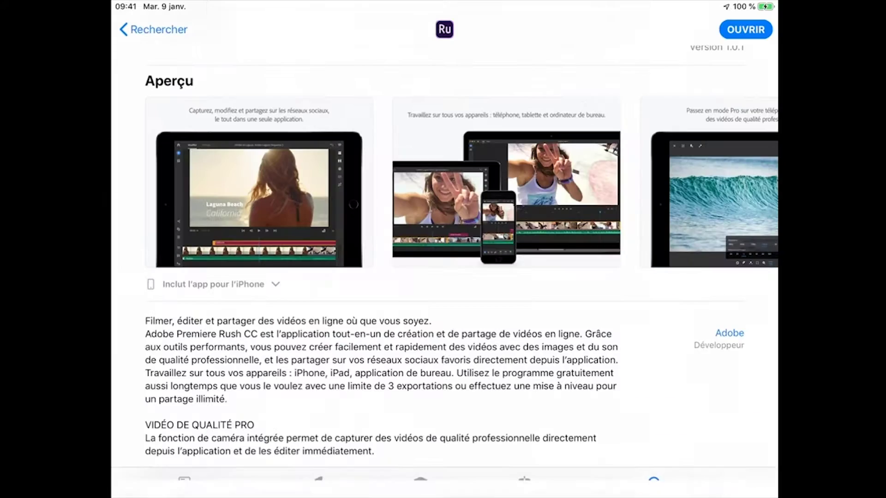
Scroll down through the rest of the Premiere Rush App Store description.
scroll(443, 253, "down", 5)
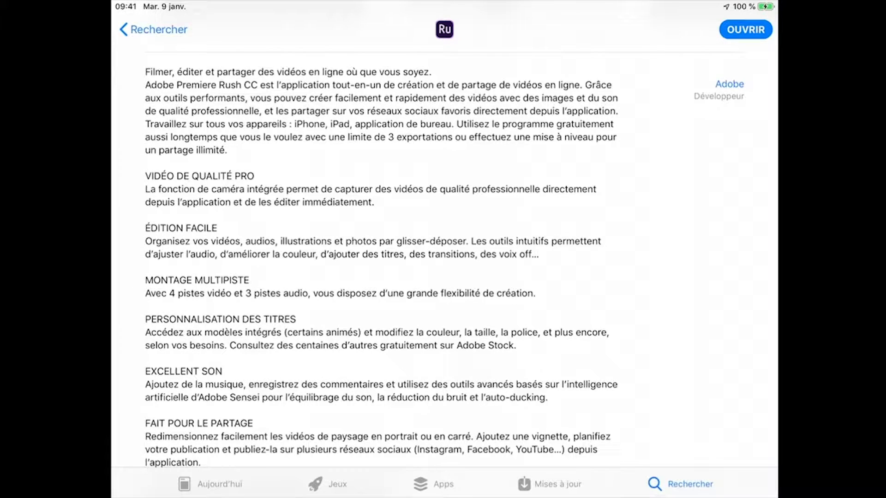
scroll(443, 254, "down", 5)
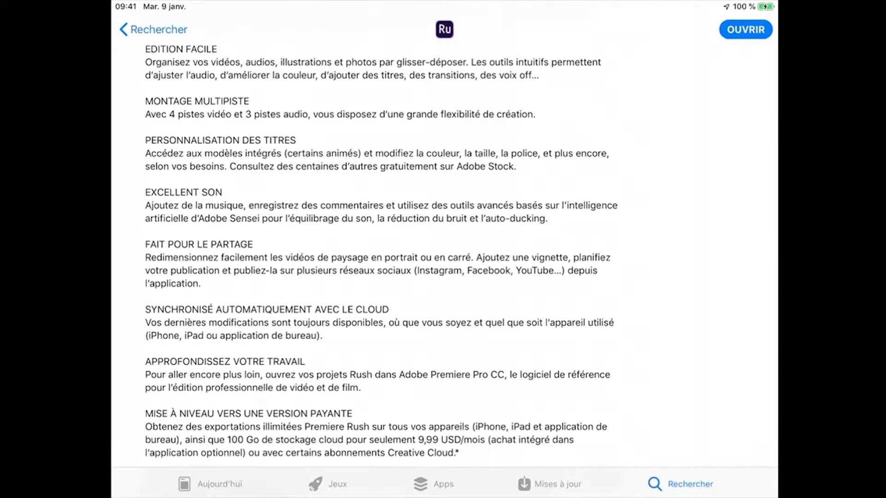
scroll(443, 254, "down", 4)
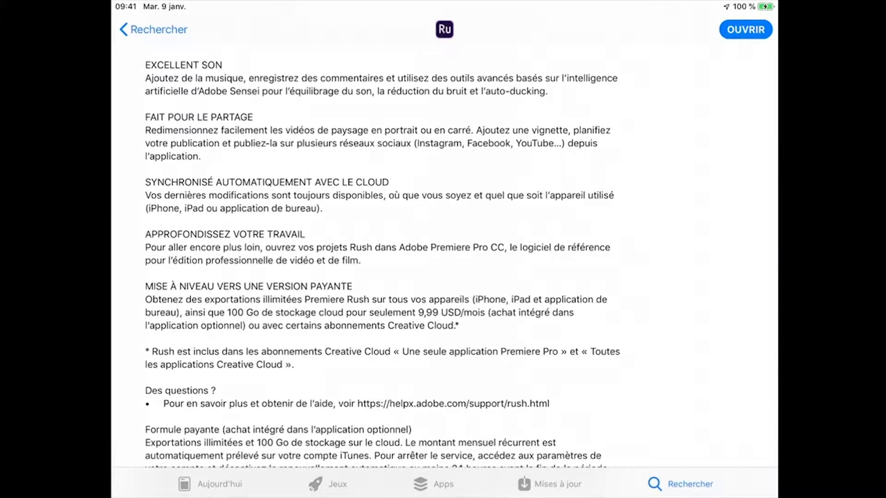
scroll(442, 254, "down", 2)
scroll(443, 254, "down", 3)
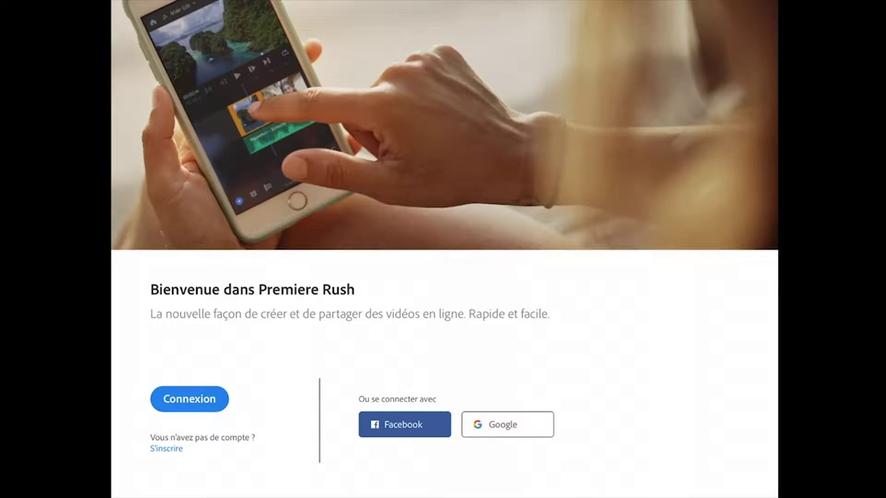
Sign in, answer the photo-access request, and begin the guided tutorial.
left_click(189, 398)
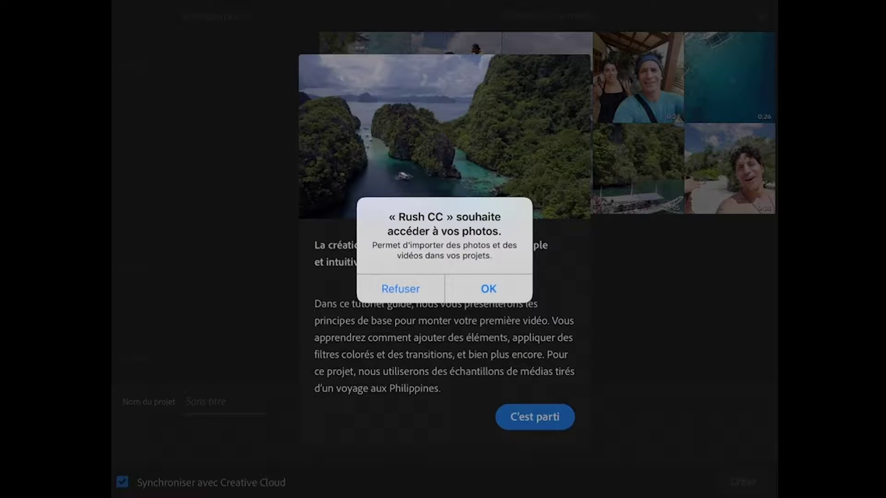
key("Return")
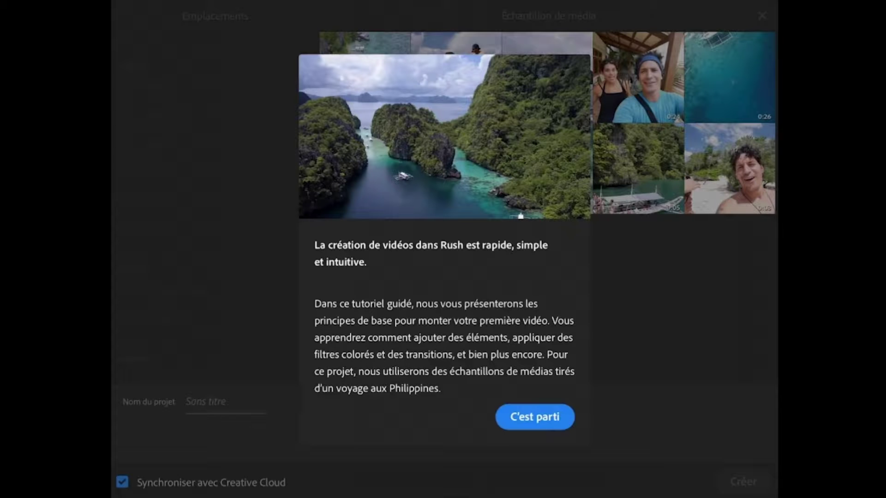
key("Return")
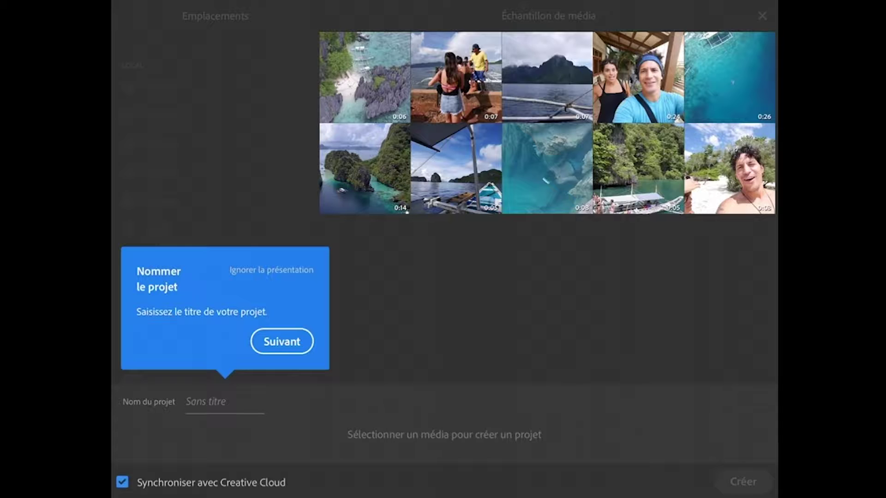
Name the new project 'Test'.
left_click(225, 401)
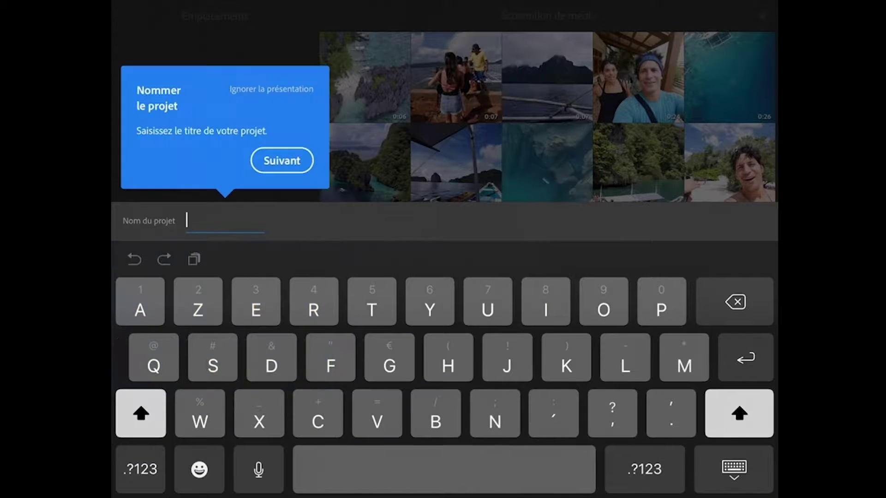
type("Test")
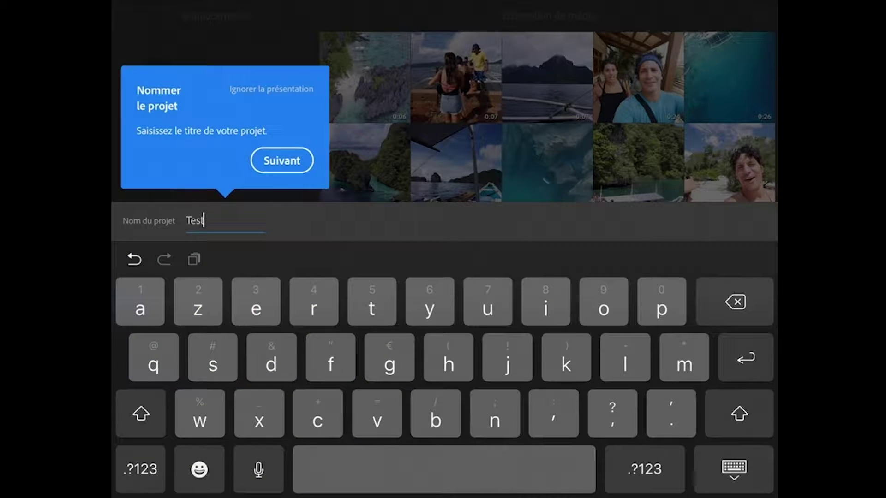
key("Return")
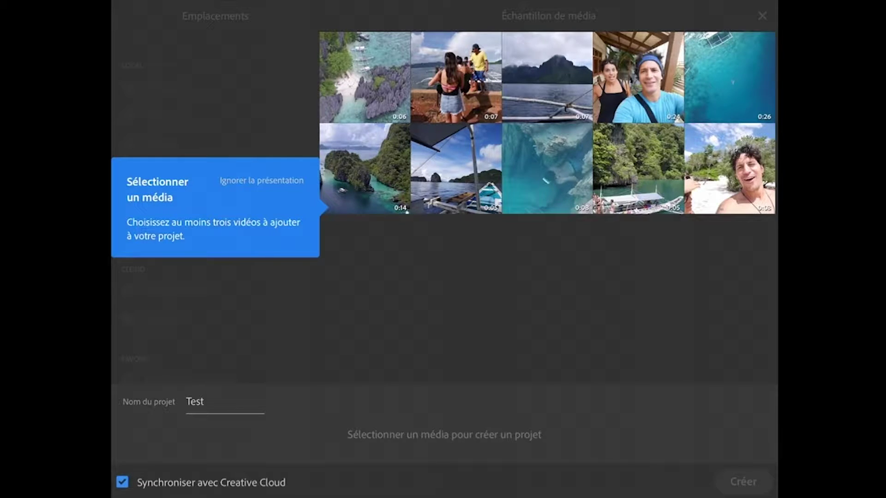
Pick the 0:07 boat, 0:24 selfie and boats clips and create the project.
left_click(456, 77)
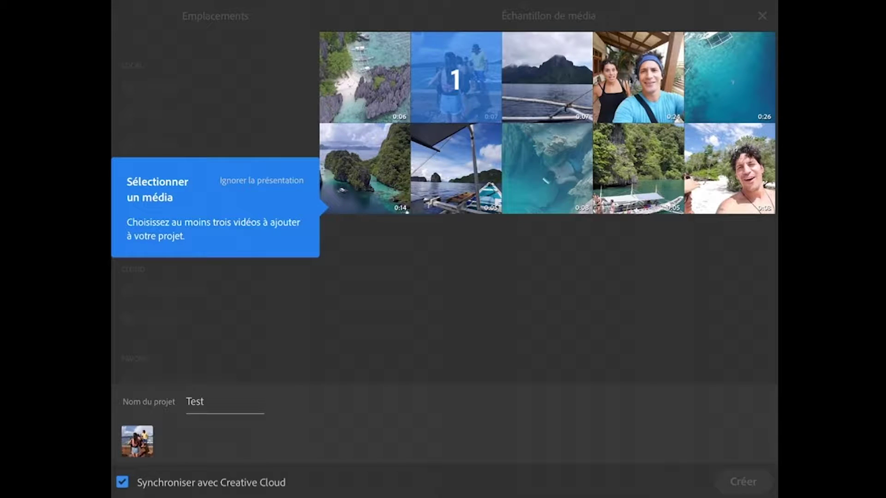
left_click(638, 77)
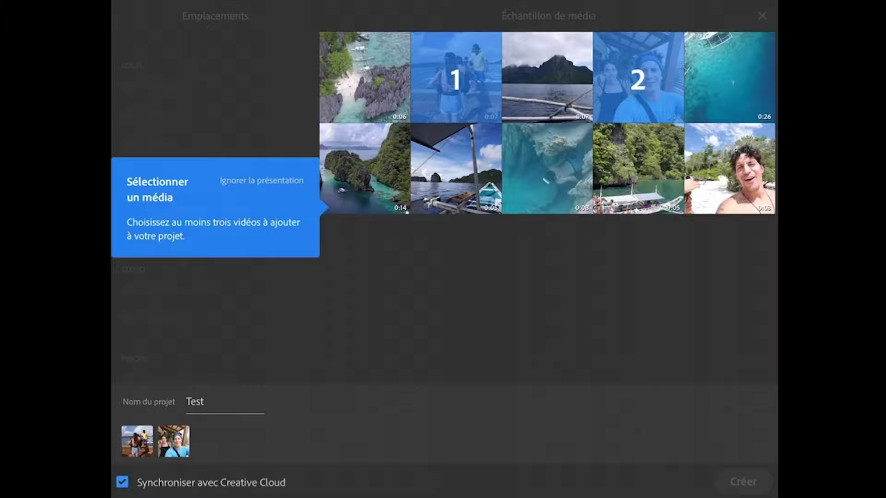
left_click(638, 168)
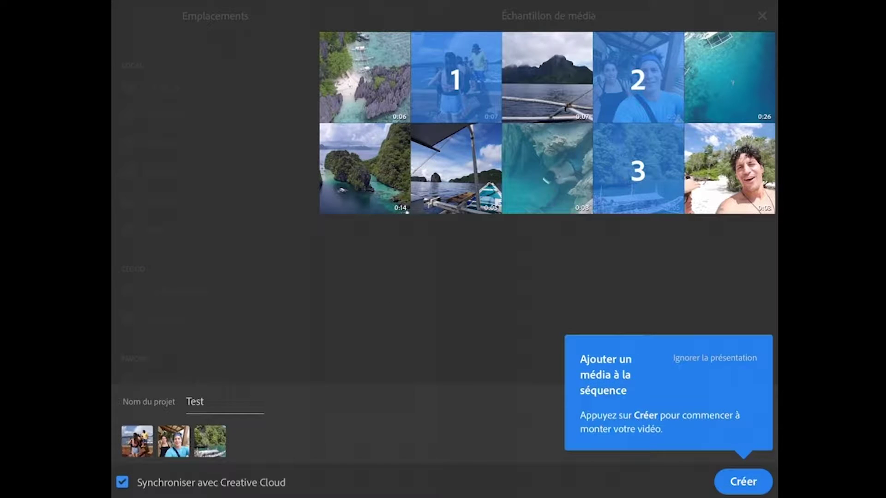
left_click(743, 481)
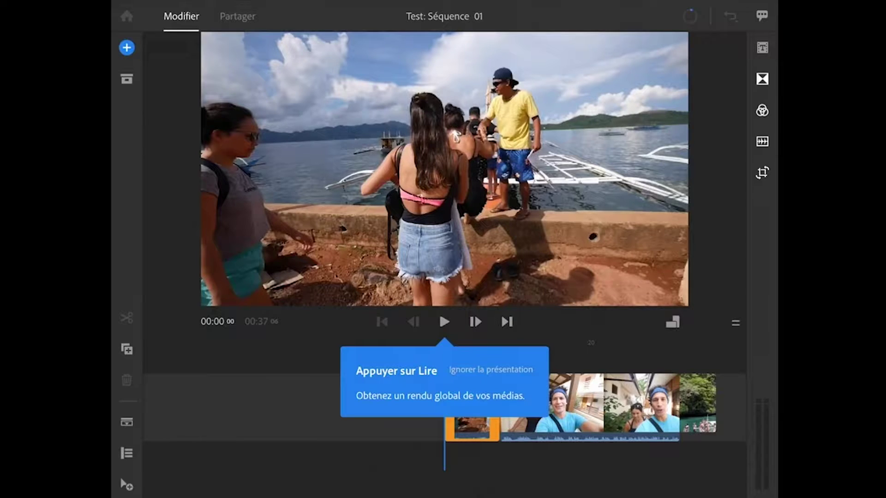
left_click(444, 321)
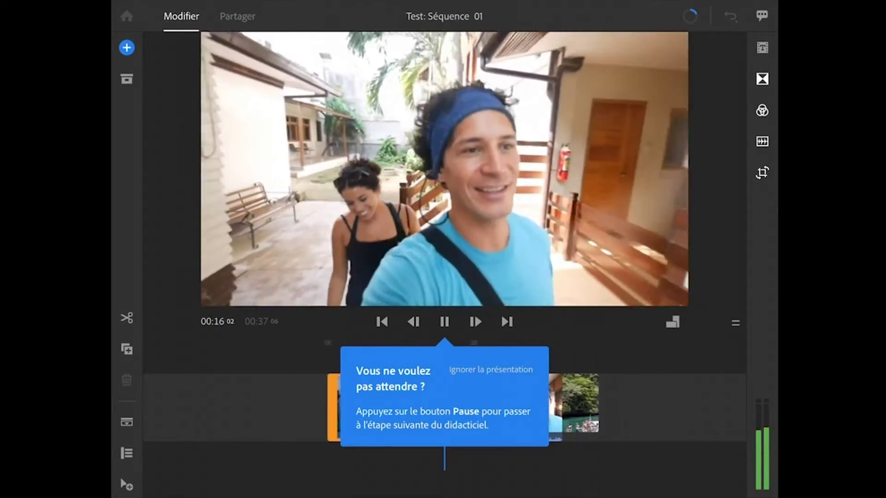
left_click(444, 321)
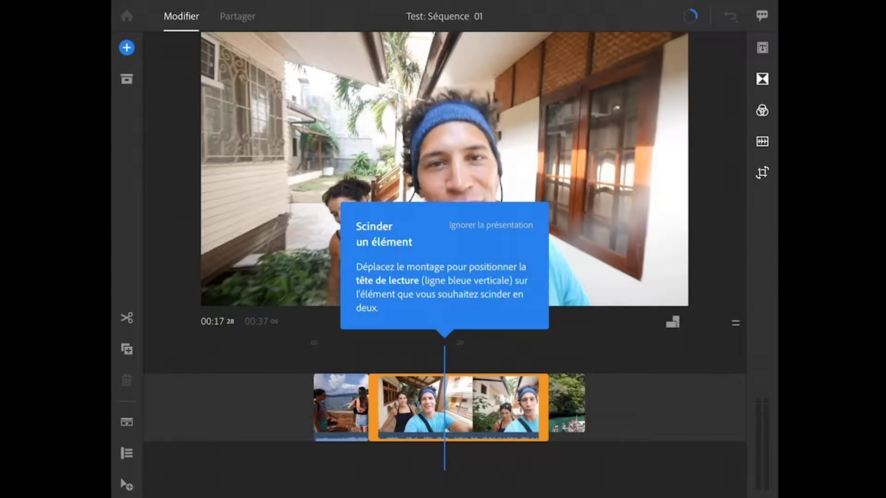
Advance the tour to the clip-splitting step.
left_click(566, 403)
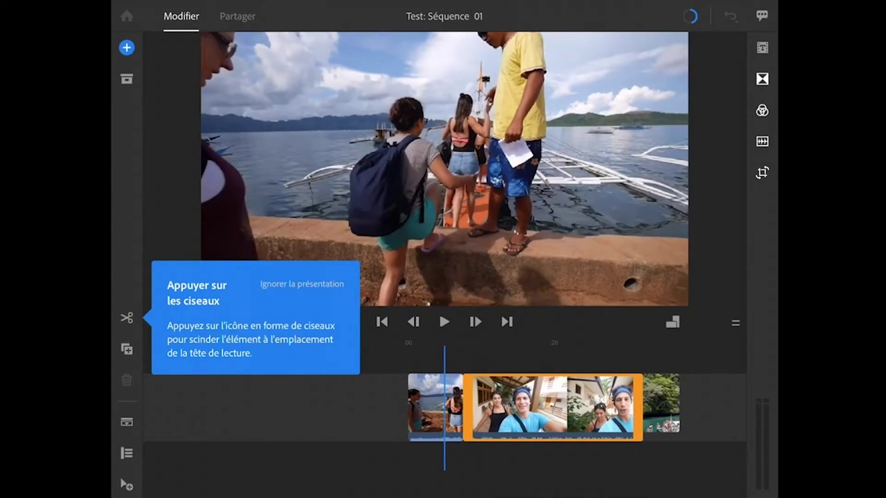
Split the dock clip at the playhead and drag its short piece to just before the last clip.
left_click(127, 318)
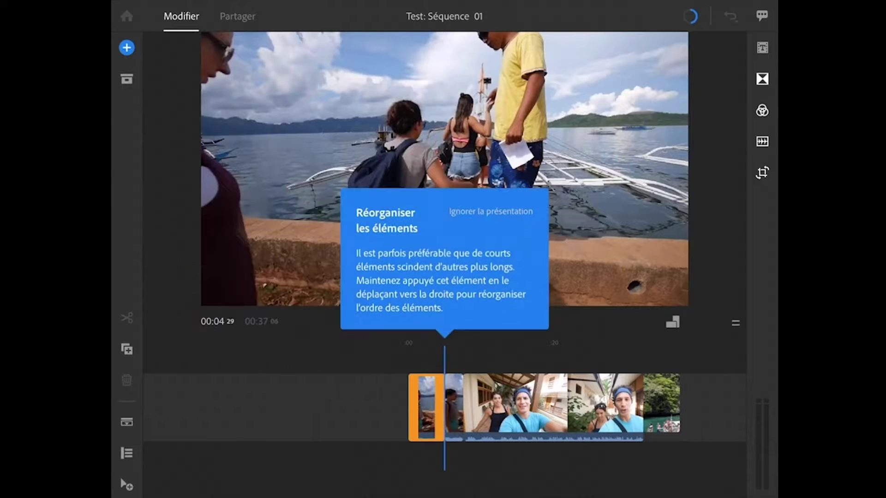
left_click(454, 406)
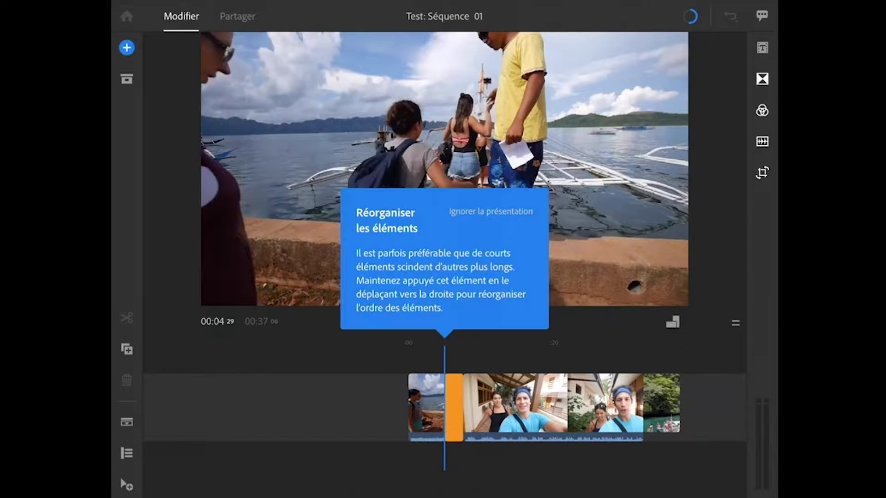
left_click(453, 406)
left_click(454, 408)
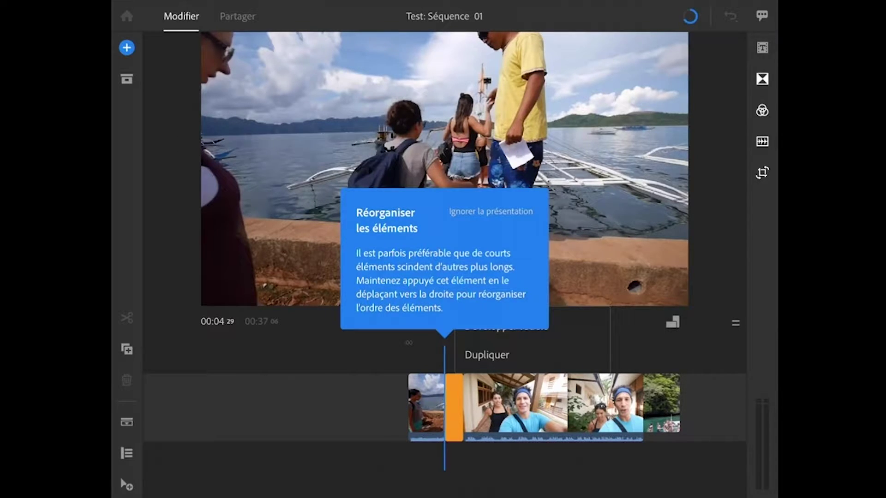
left_click_drag(454, 408, 629, 408)
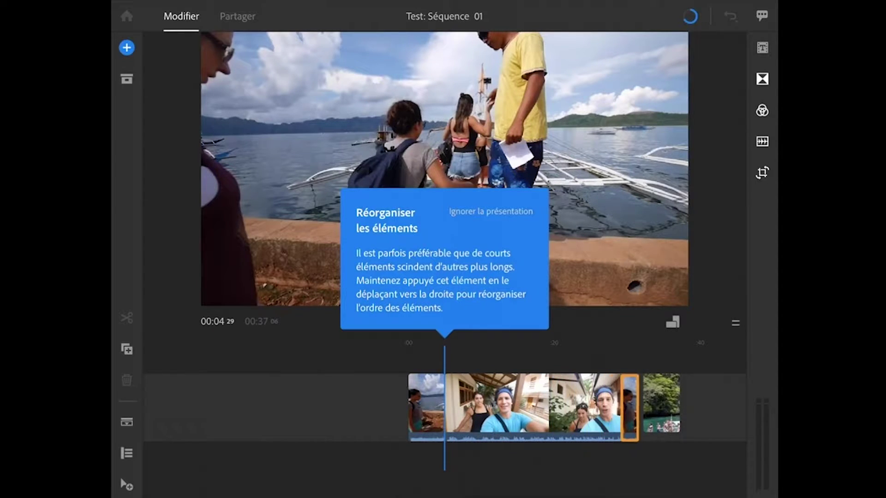
left_click_drag(628, 407, 630, 408)
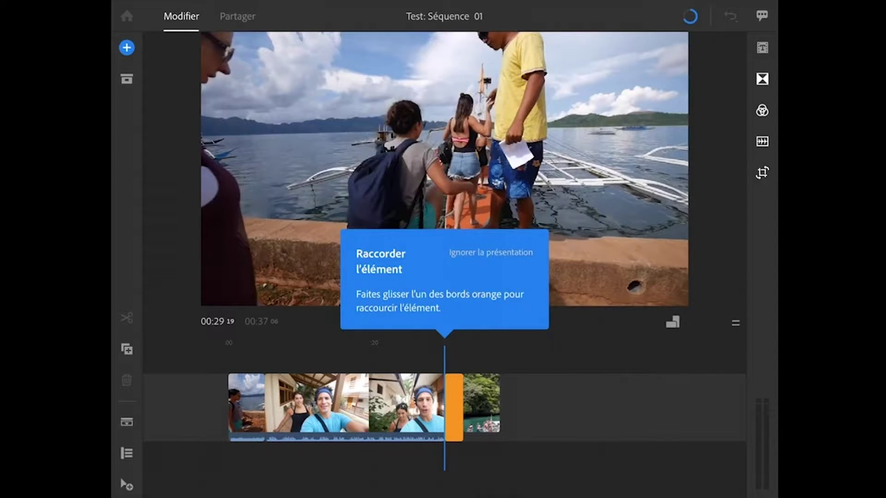
left_click(454, 408)
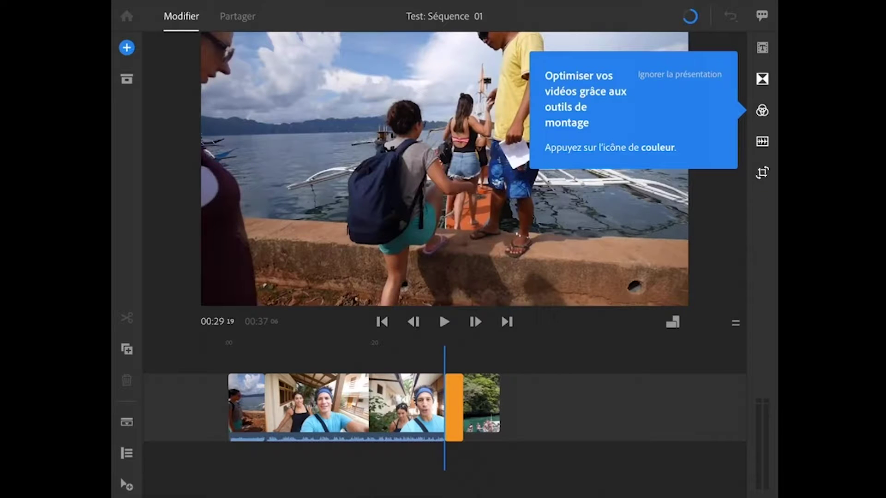
Try the SL Kodak, Mono and SL Nuit looks on the dock clip, settling on SL Plage.
left_click(762, 110)
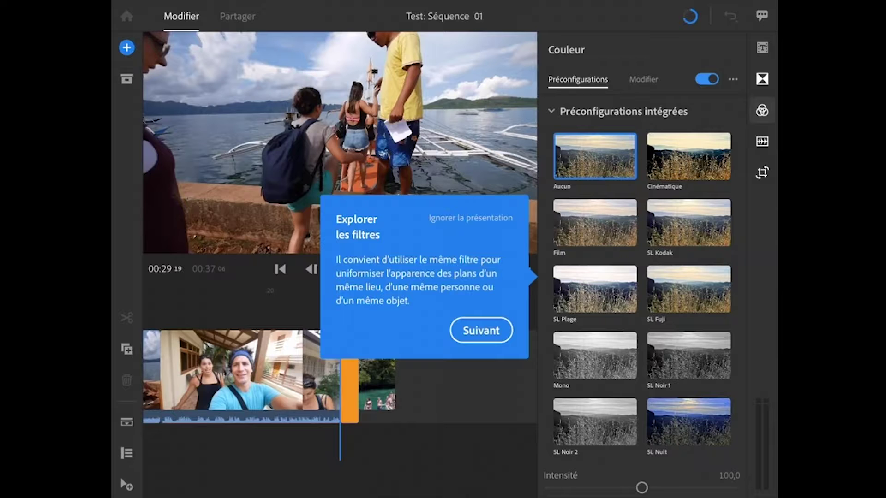
left_click(688, 223)
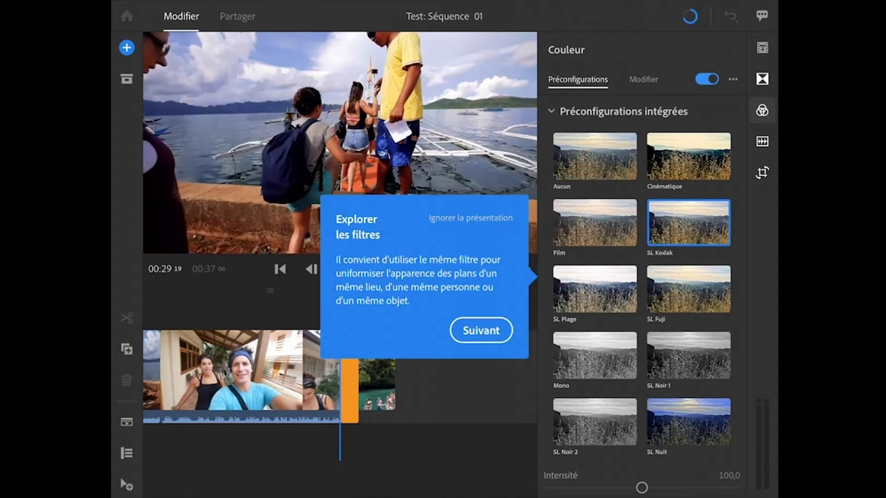
left_click(595, 289)
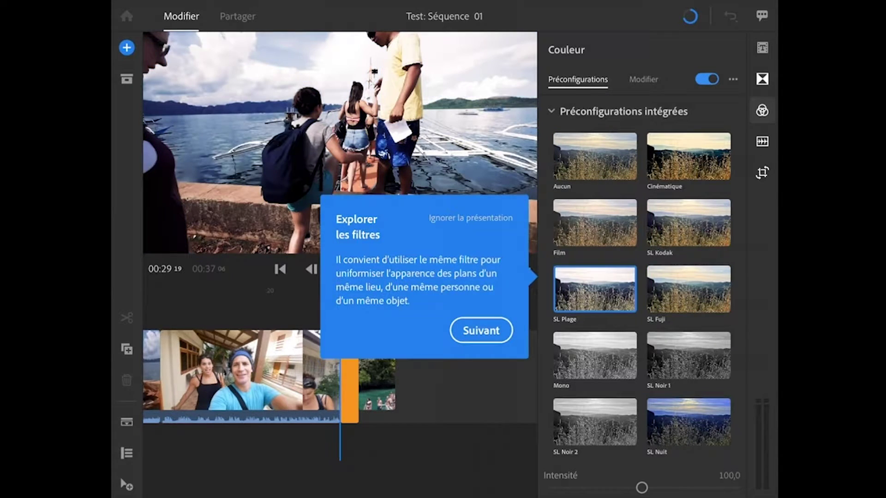
left_click(595, 355)
left_click(689, 421)
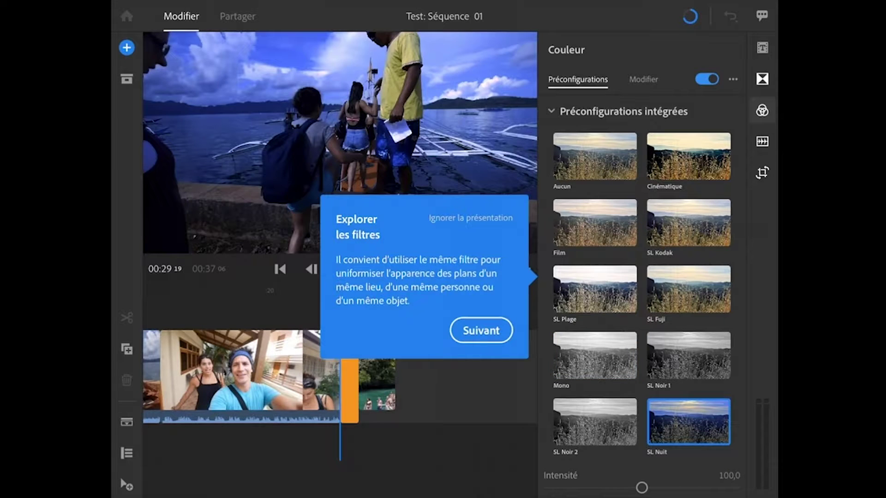
left_click(594, 289)
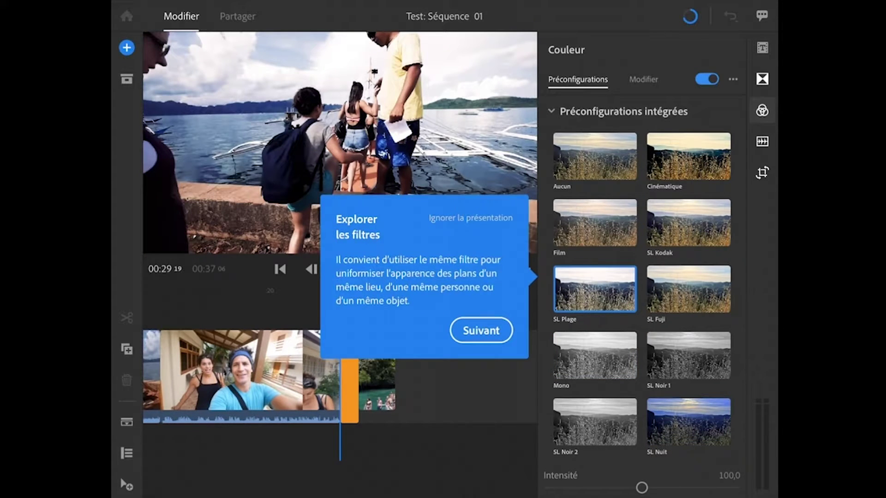
left_click(481, 330)
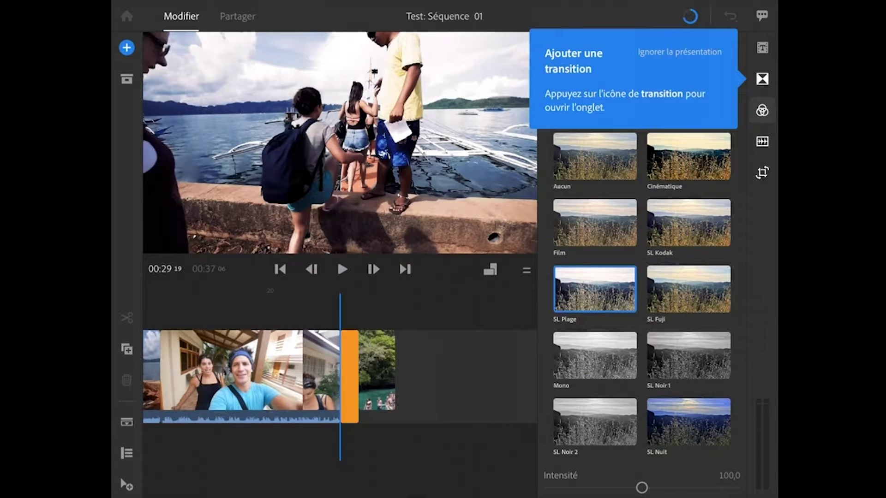
Apply the Fondu enchaîné cross-dissolve between the clips and play it back to preview.
left_click(762, 79)
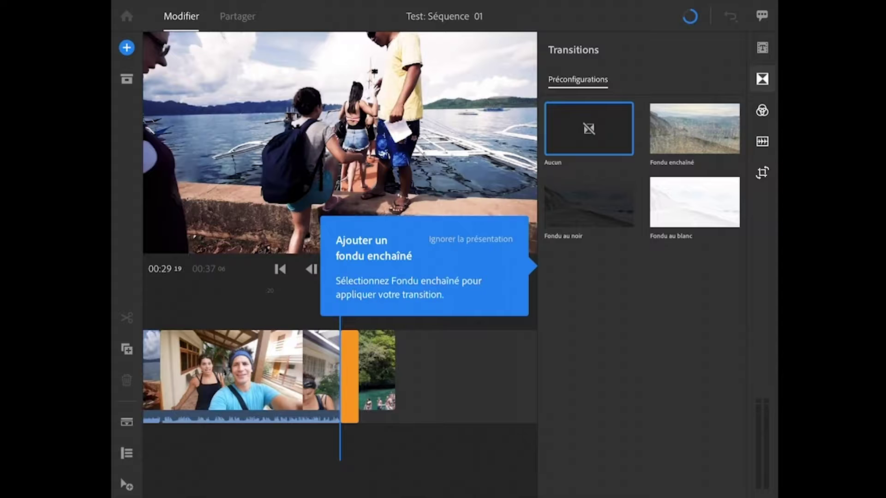
left_click(694, 129)
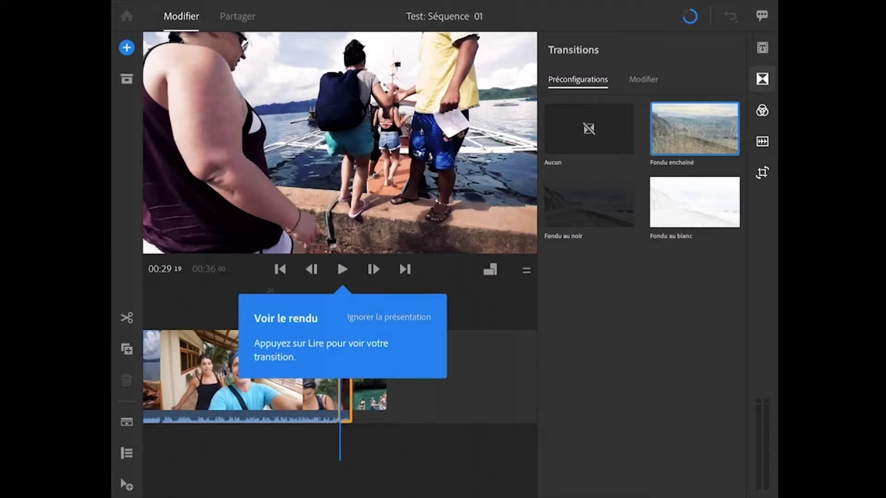
left_click(342, 269)
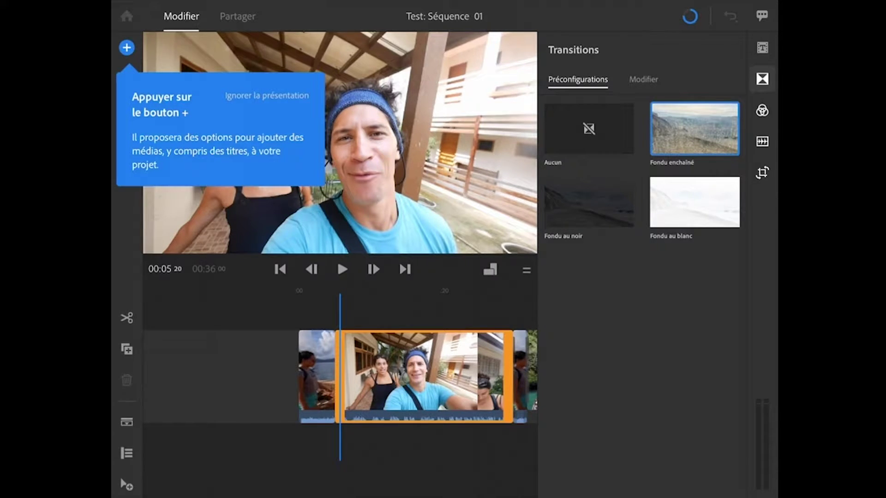
Add a title clip, change its TITRE text to 'Mon test', and continue the tour.
left_click(126, 47)
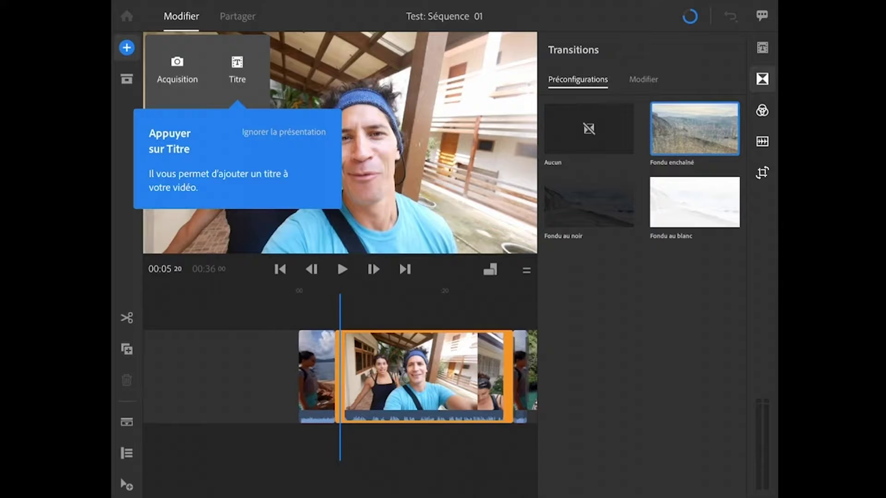
left_click(237, 69)
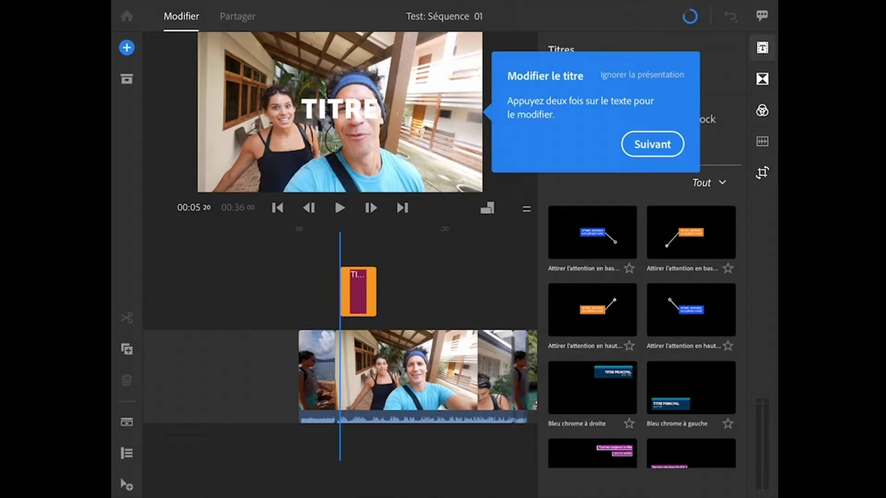
double_click(340, 109)
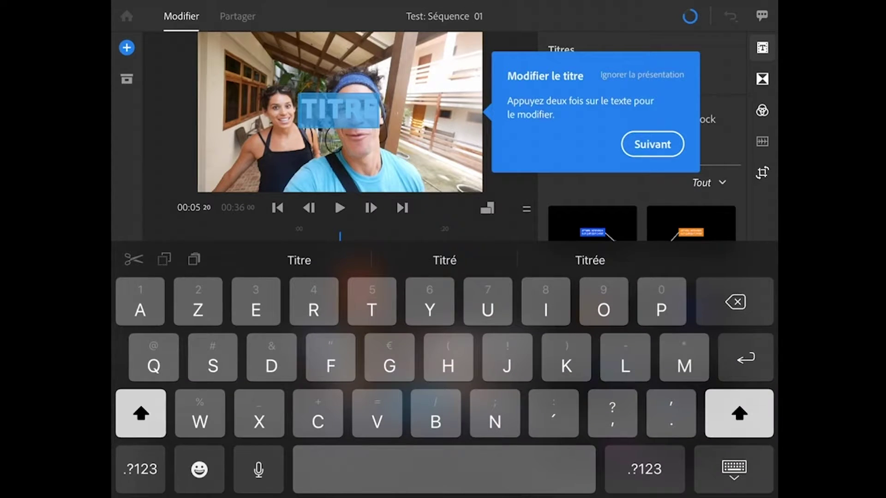
type("Mon ")
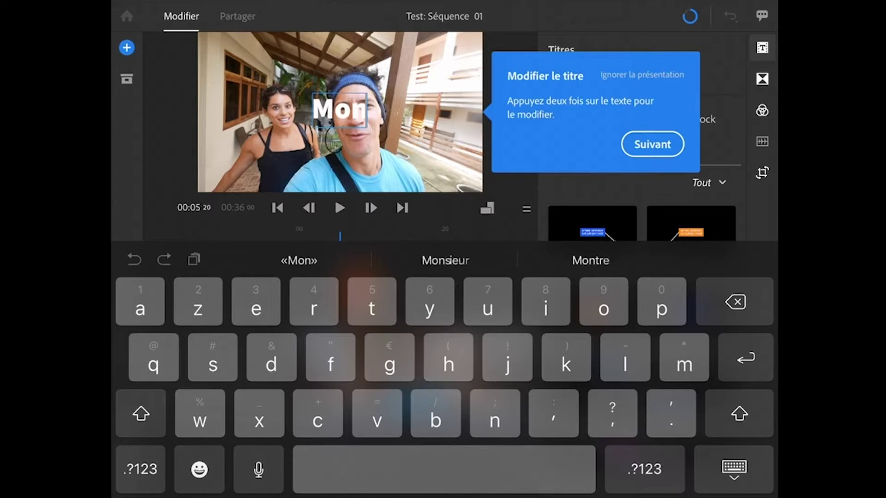
type("test")
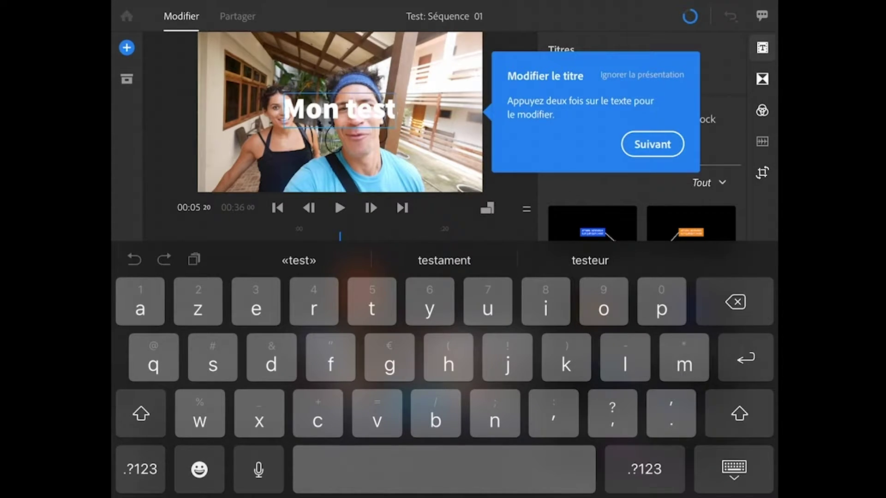
key("Escape")
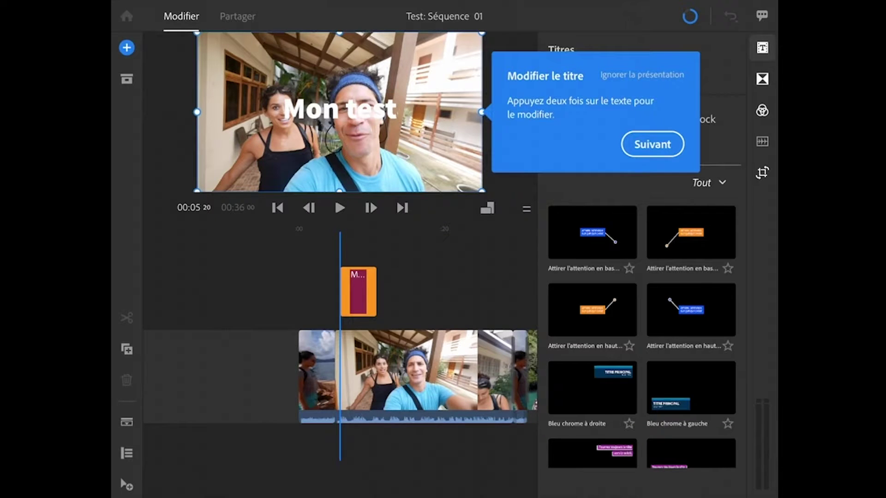
left_click(652, 144)
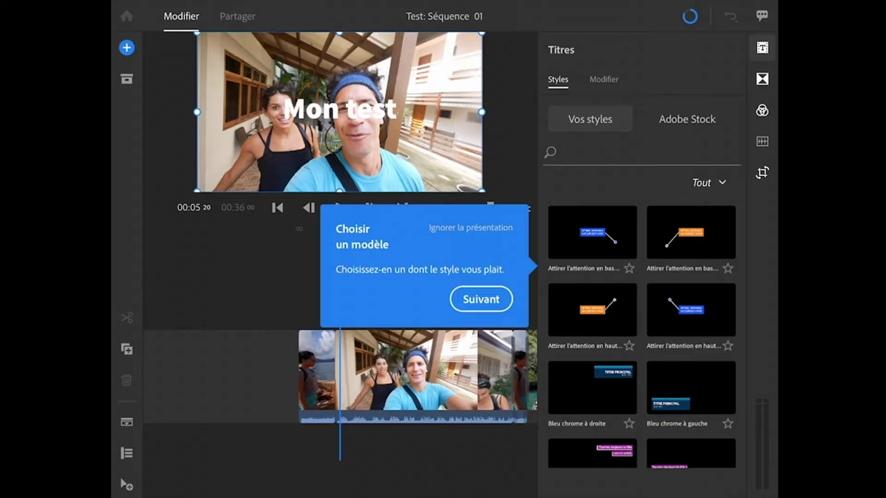
Apply the orange 'Attirer l'attention' callout template to the title and play the sequence to preview it.
left_click(340, 110)
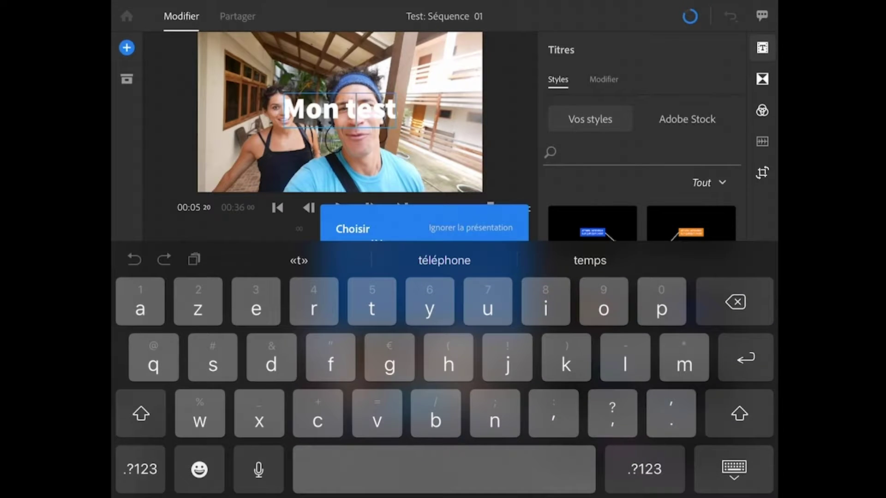
left_click(734, 469)
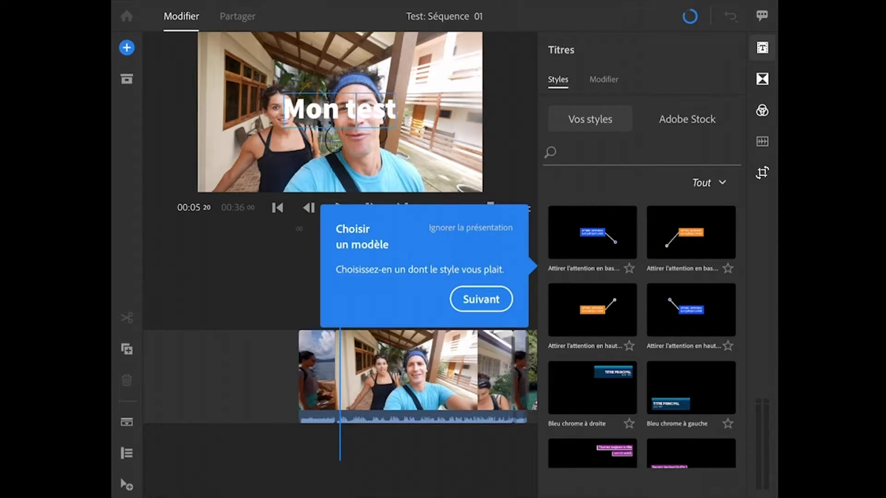
left_click(690, 232)
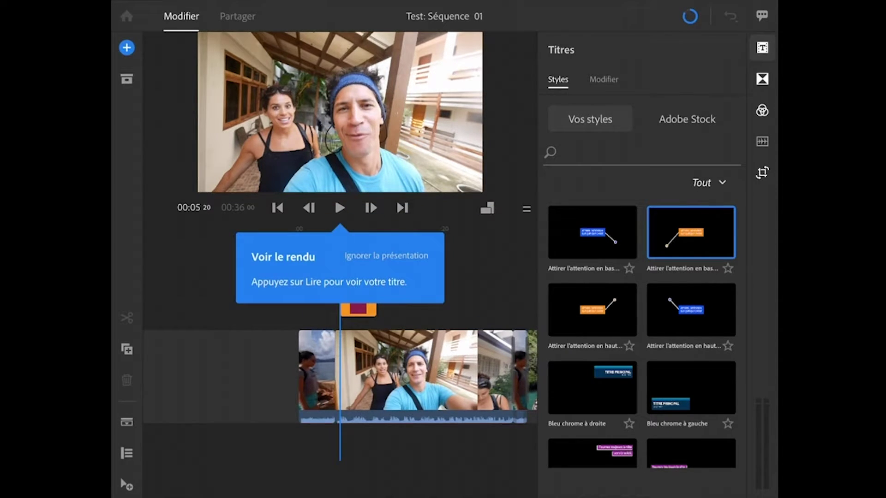
left_click(340, 207)
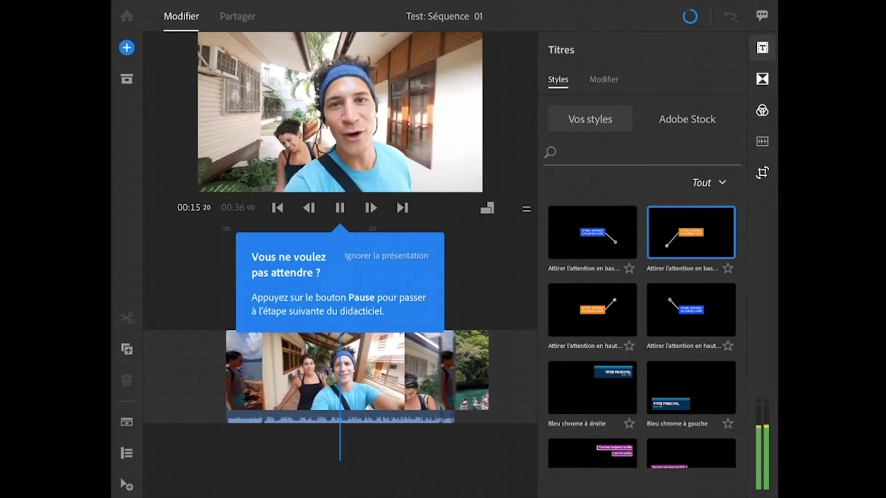
left_click(339, 208)
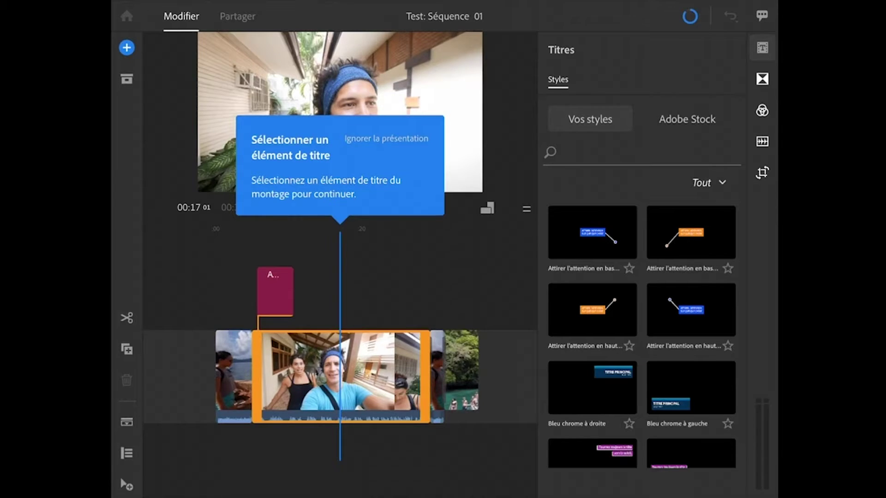
Set the callout title's font to Avenir Light and its text size to 114.
left_click(275, 291)
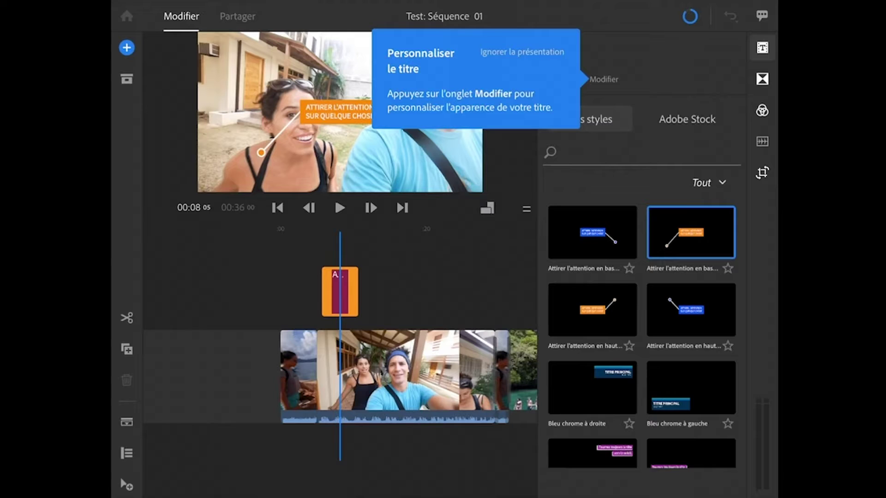
left_click(604, 78)
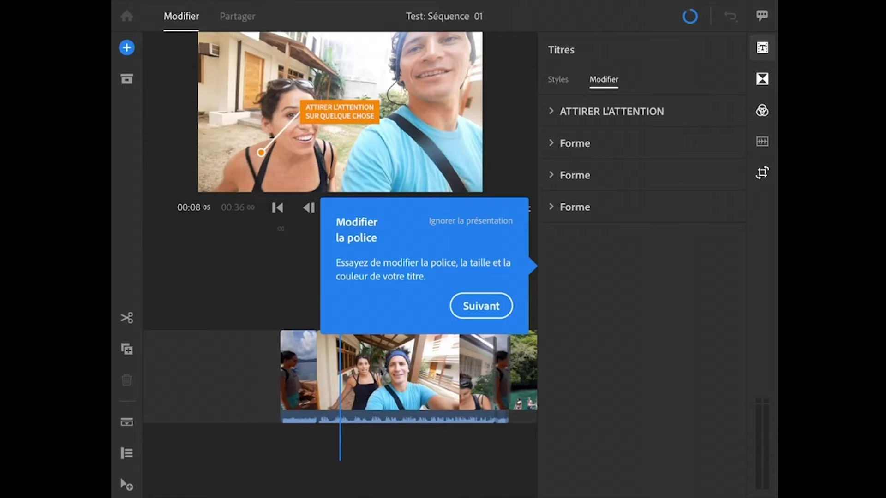
left_click(611, 111)
left_click(642, 157)
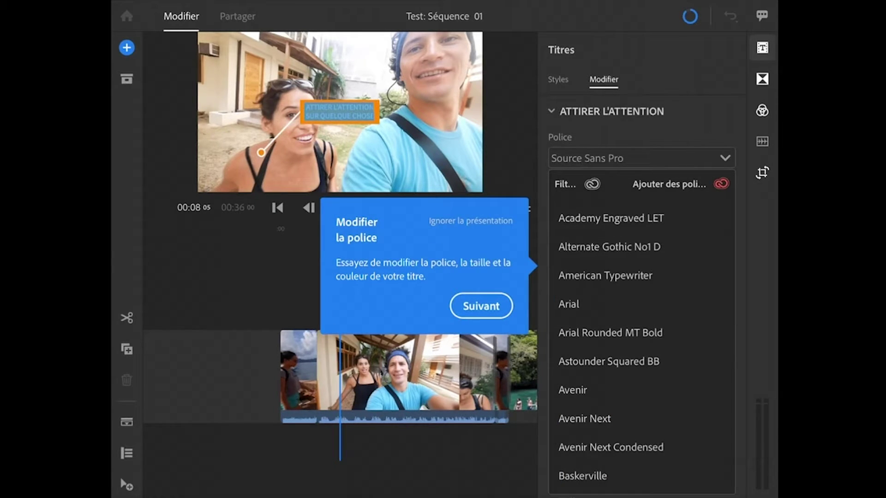
left_click(573, 390)
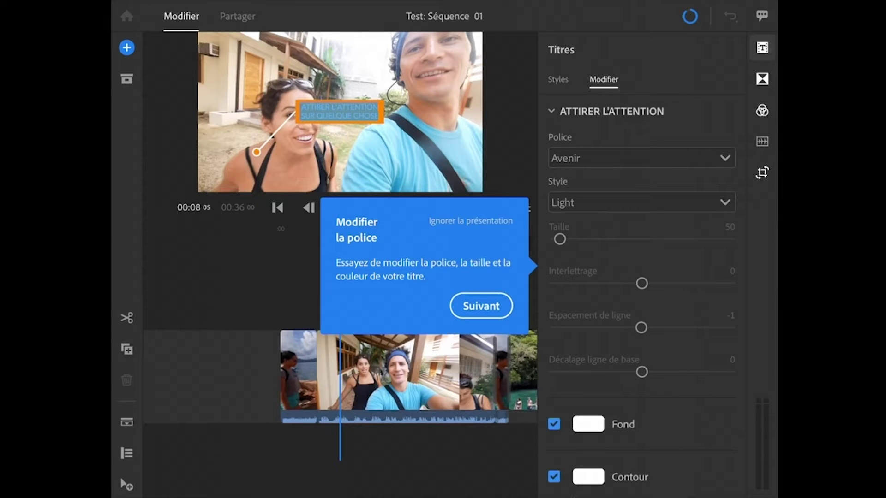
left_click_drag(560, 239, 567, 238)
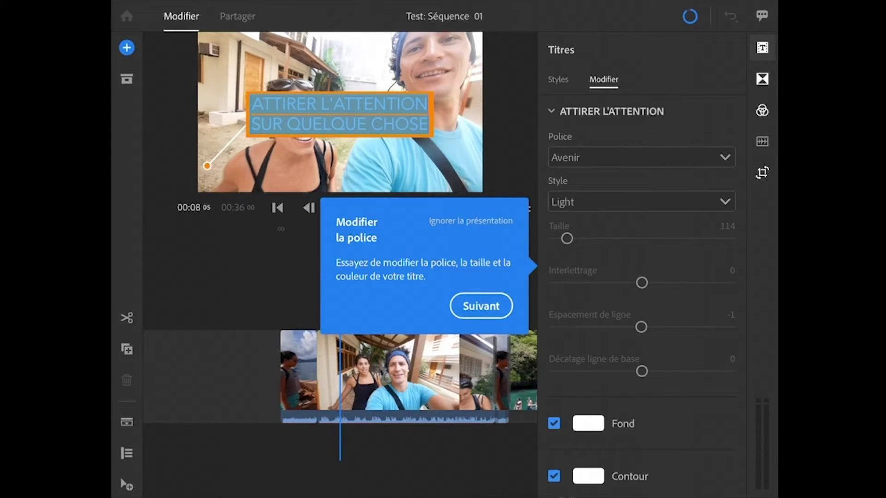
scroll(641, 309, "down", 3)
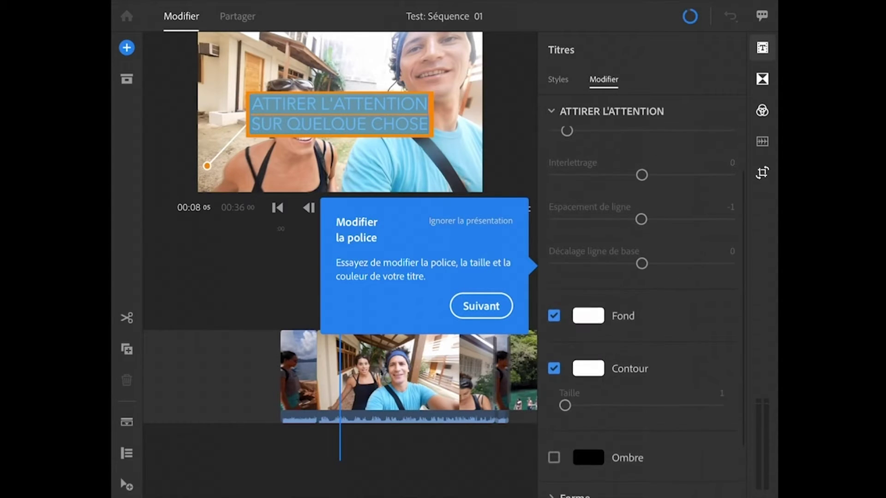
scroll(641, 309, "up", 3)
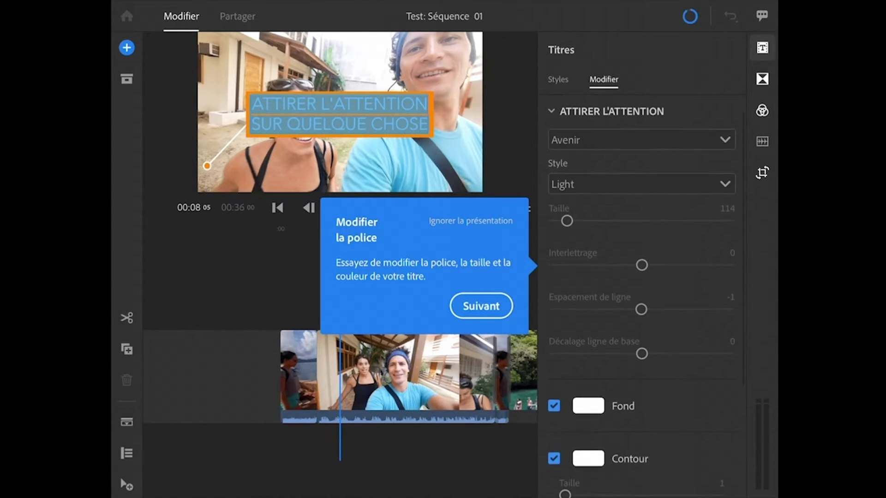
left_click(481, 306)
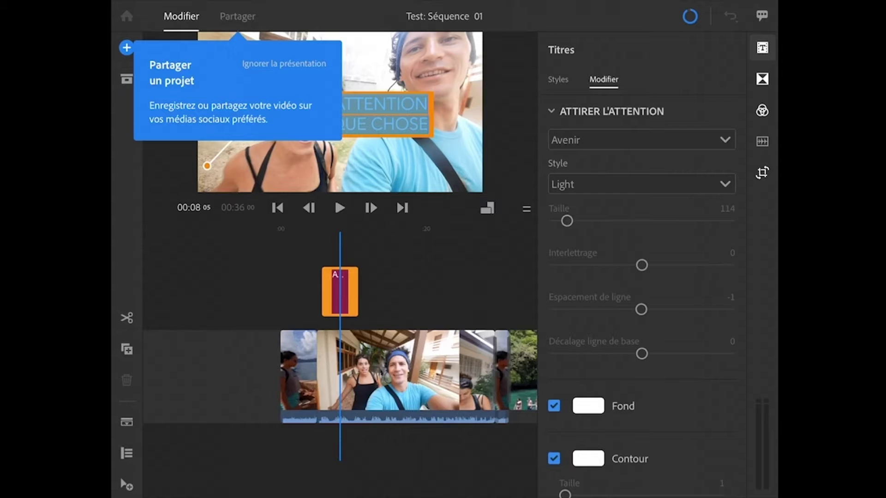
Export the Test sequence from the Partager screen and dismiss the 'Tutoriel terminé' message.
left_click(238, 16)
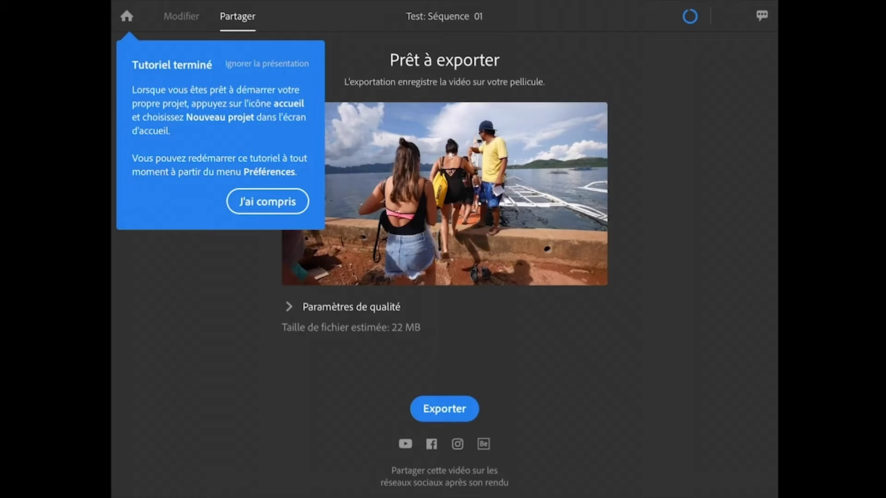
left_click(444, 409)
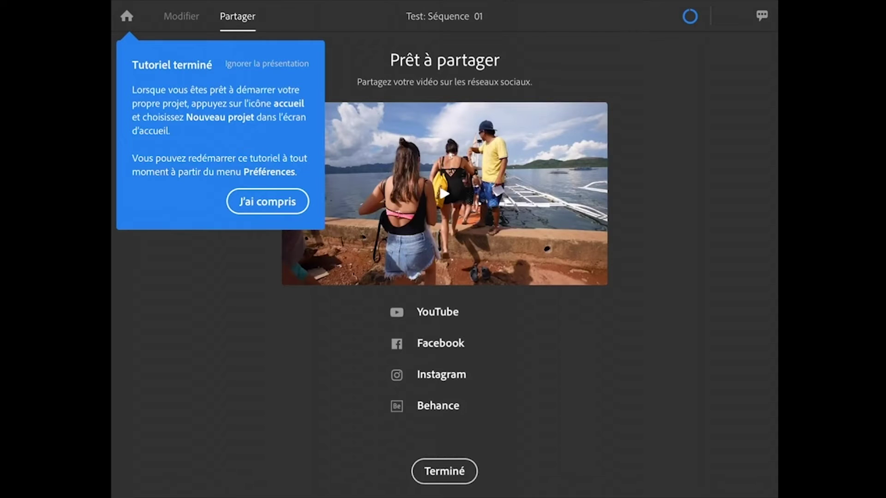
left_click(268, 202)
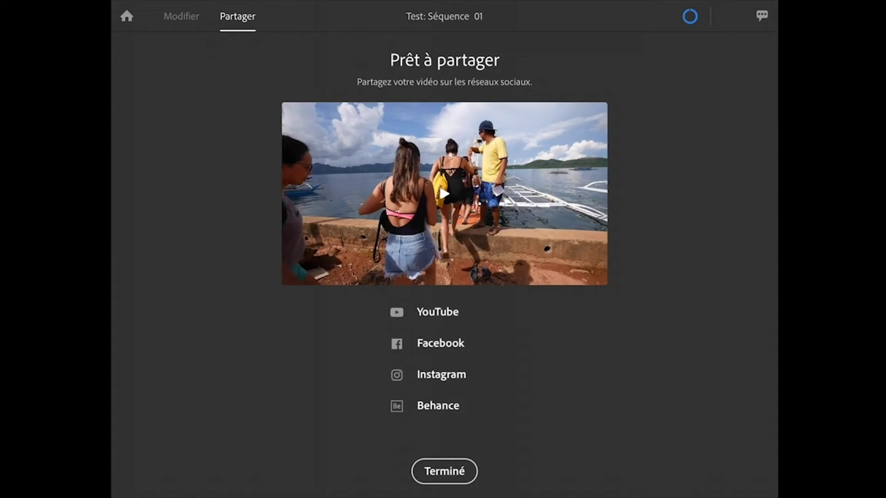
Play the rendered Séquence 01 preview to the end, then close it.
left_click(443, 193)
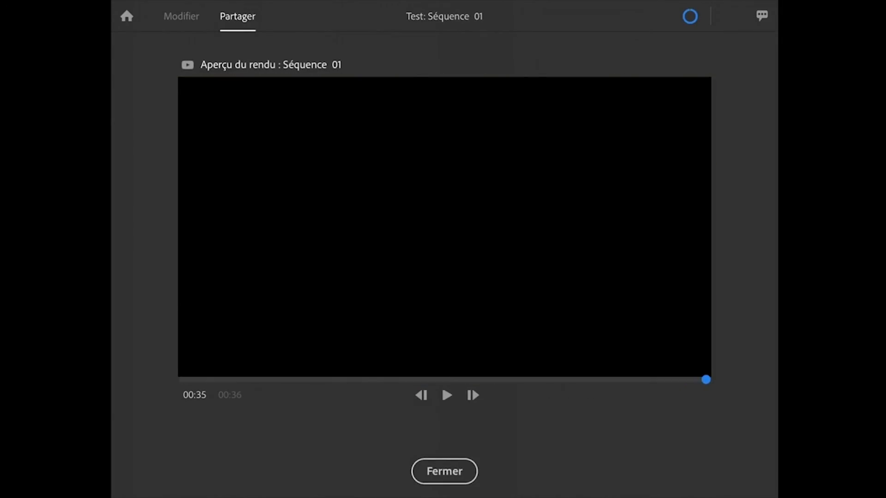
left_click(444, 471)
Leave the export screen for Vos projets and show the Test project's '...' options.
left_click(445, 471)
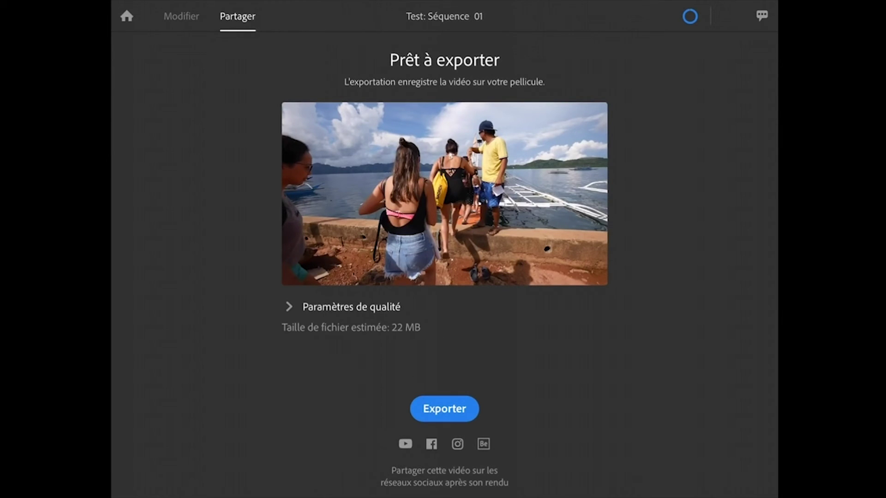
left_click(761, 16)
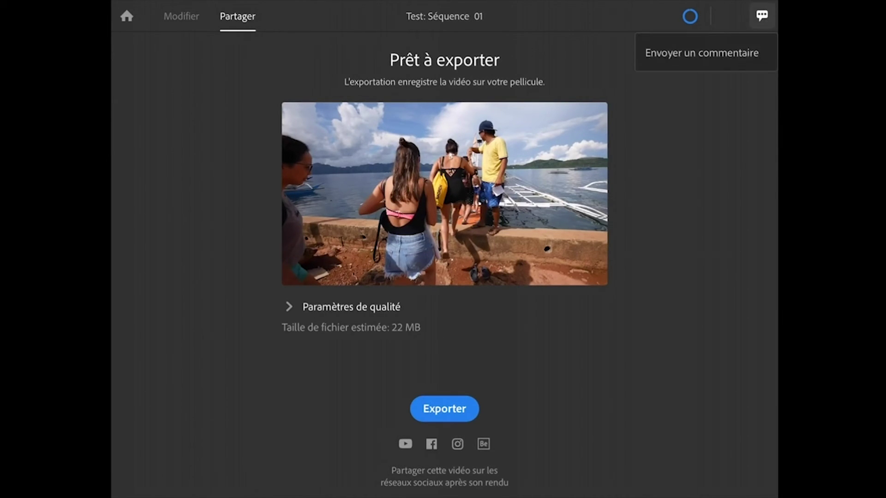
key("Escape")
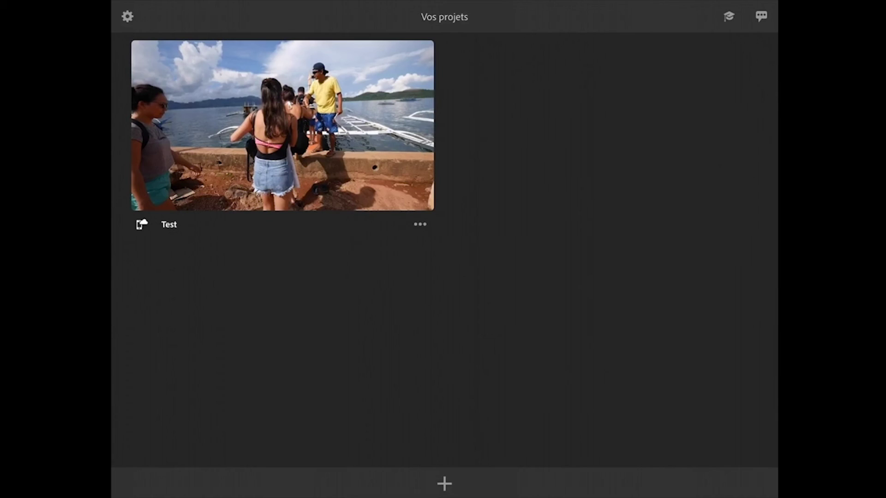
left_click(420, 225)
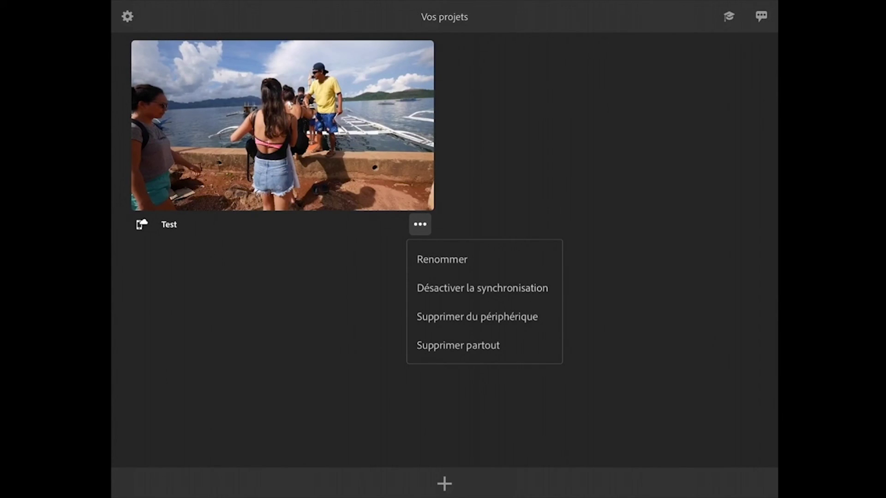